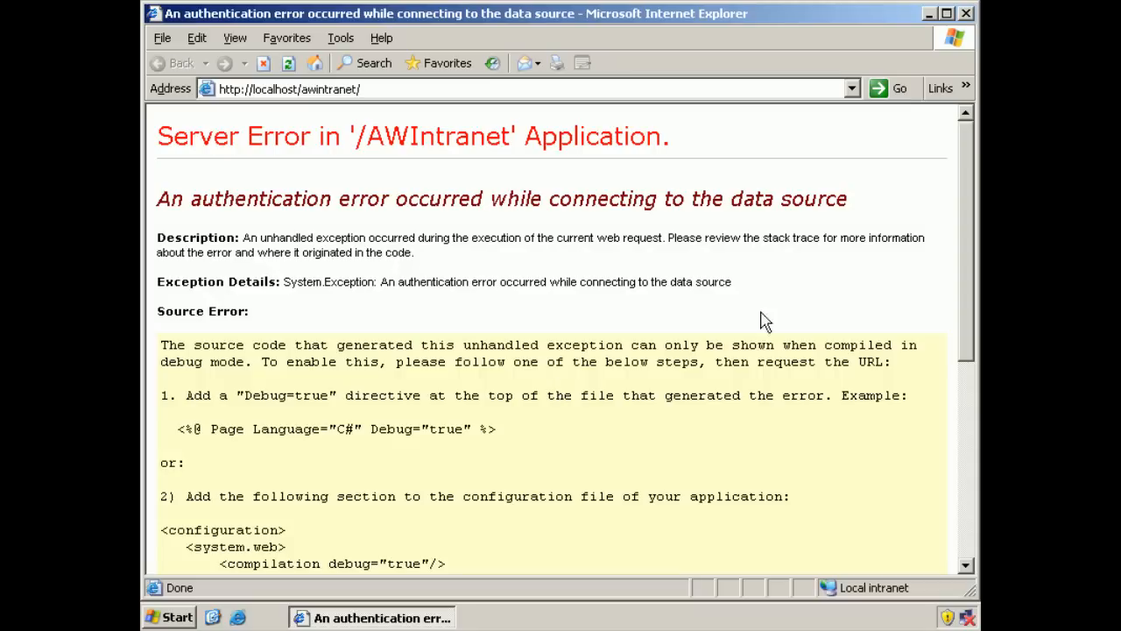
Review the AWIntranet server error page from its description down to the stack trace and close the browser
drag(971, 234, 970, 298)
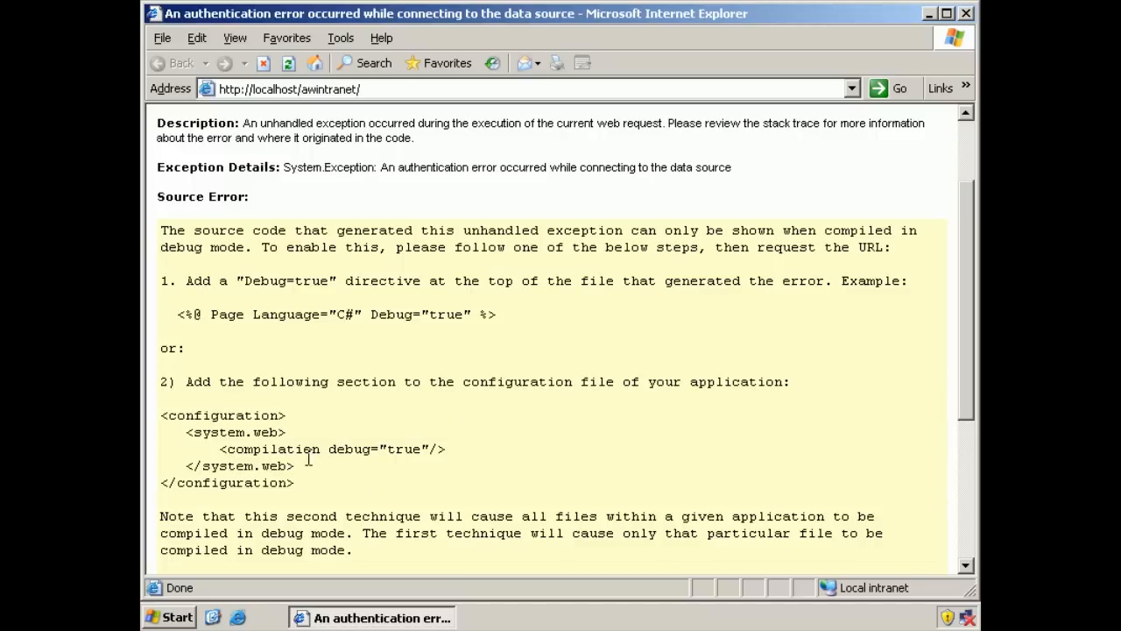
drag(966, 331, 966, 469)
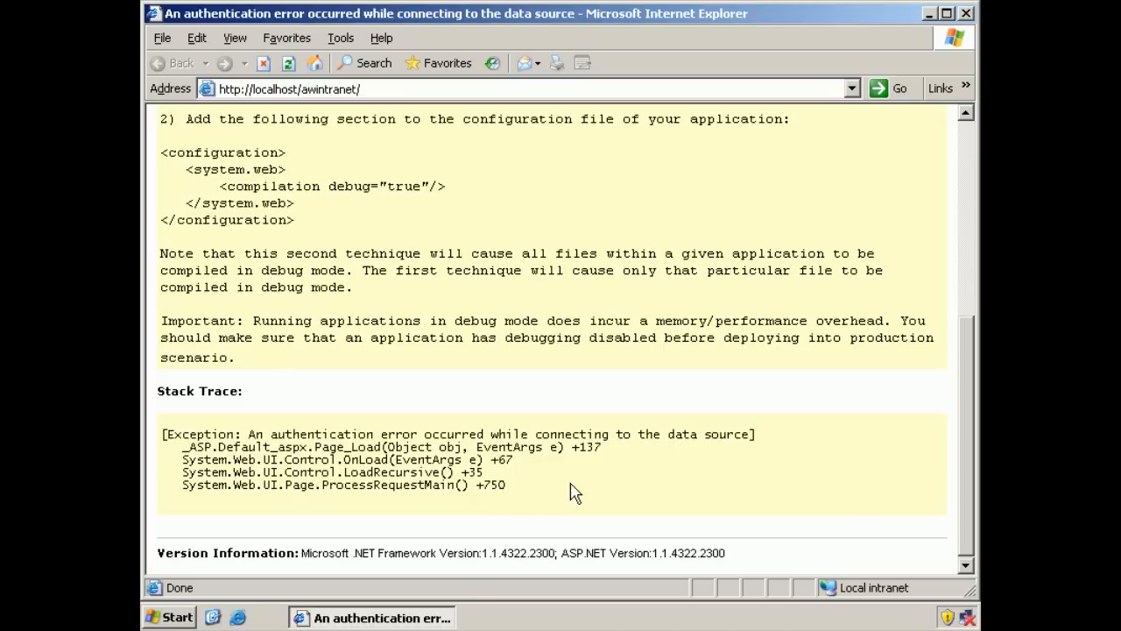
drag(961, 412, 963, 210)
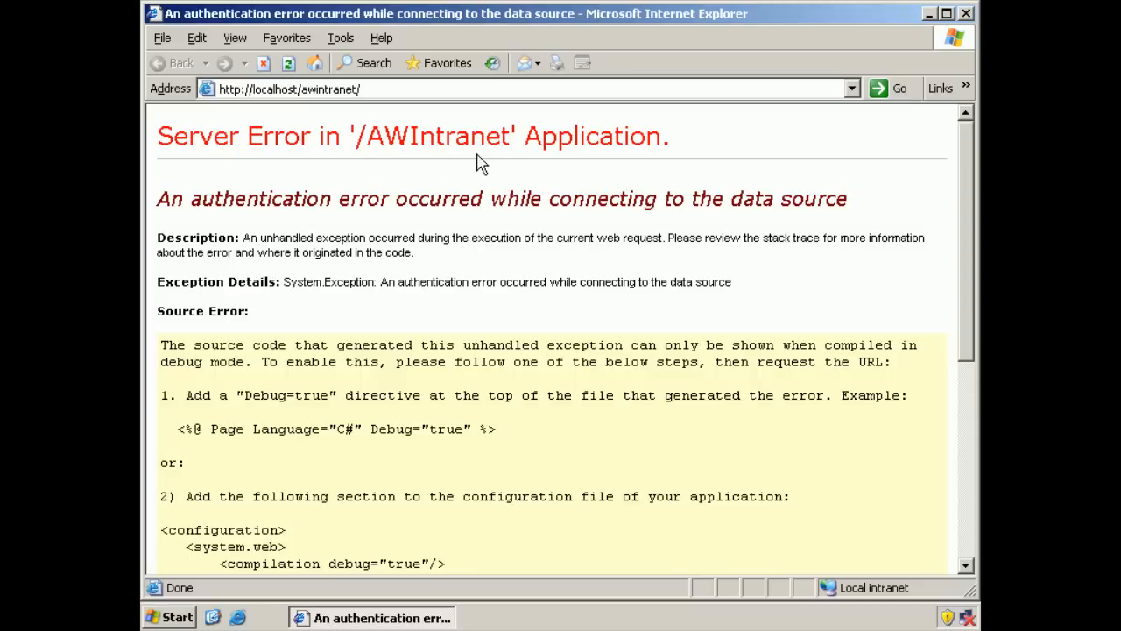
click(966, 14)
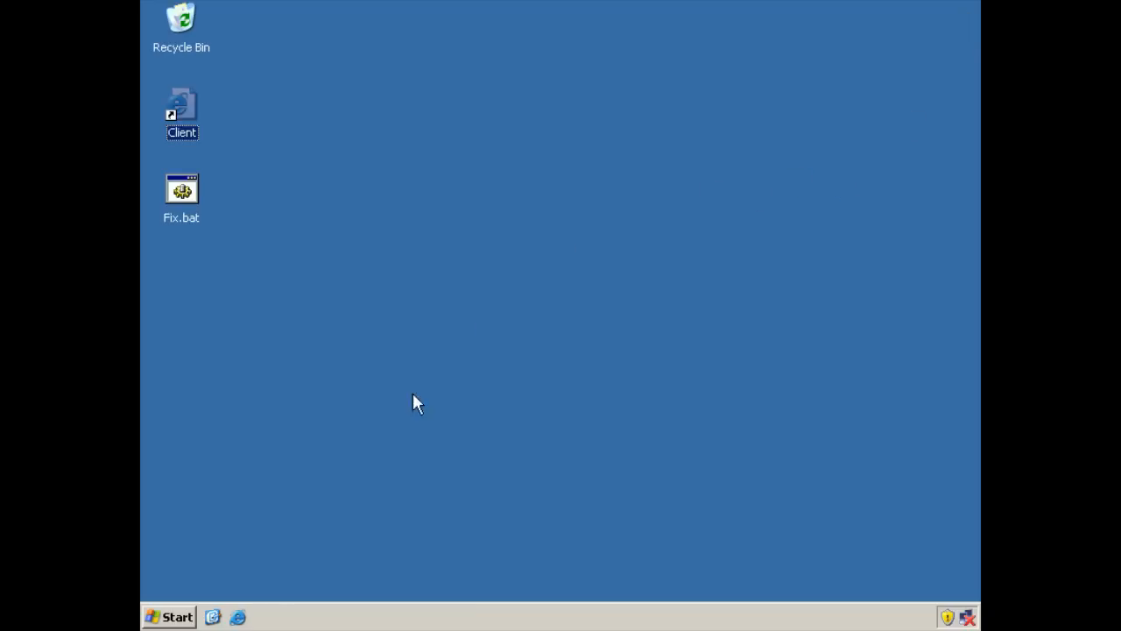
Open Internet Information Services (IIS) Manager and display the contents of the AWIntranet application under Default Web Site
click(169, 619)
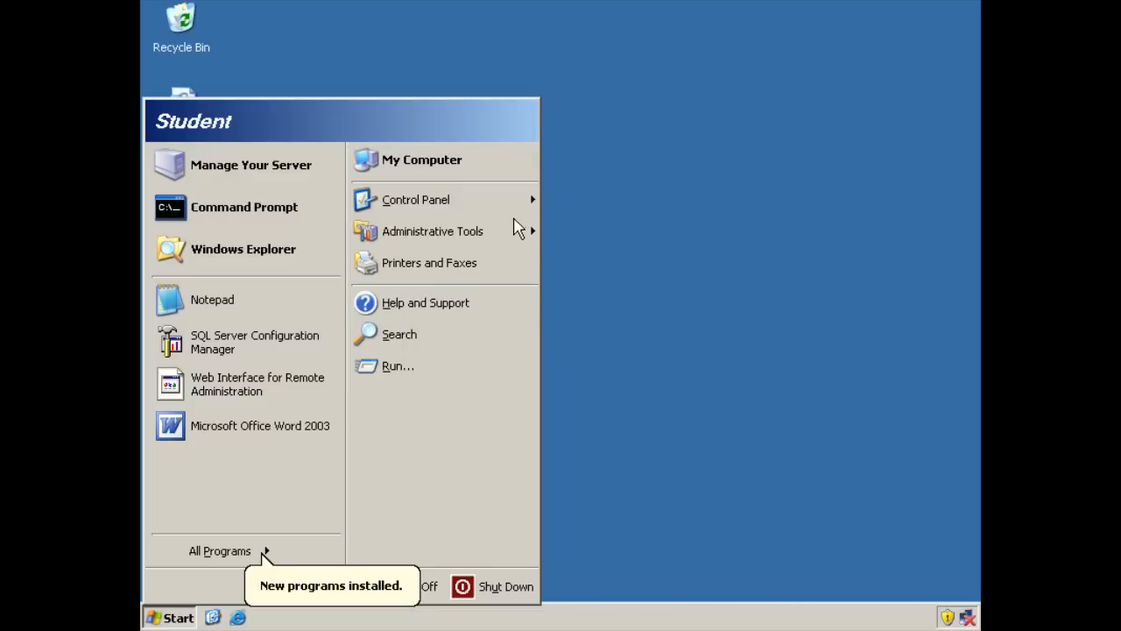
mouse_move(518, 231)
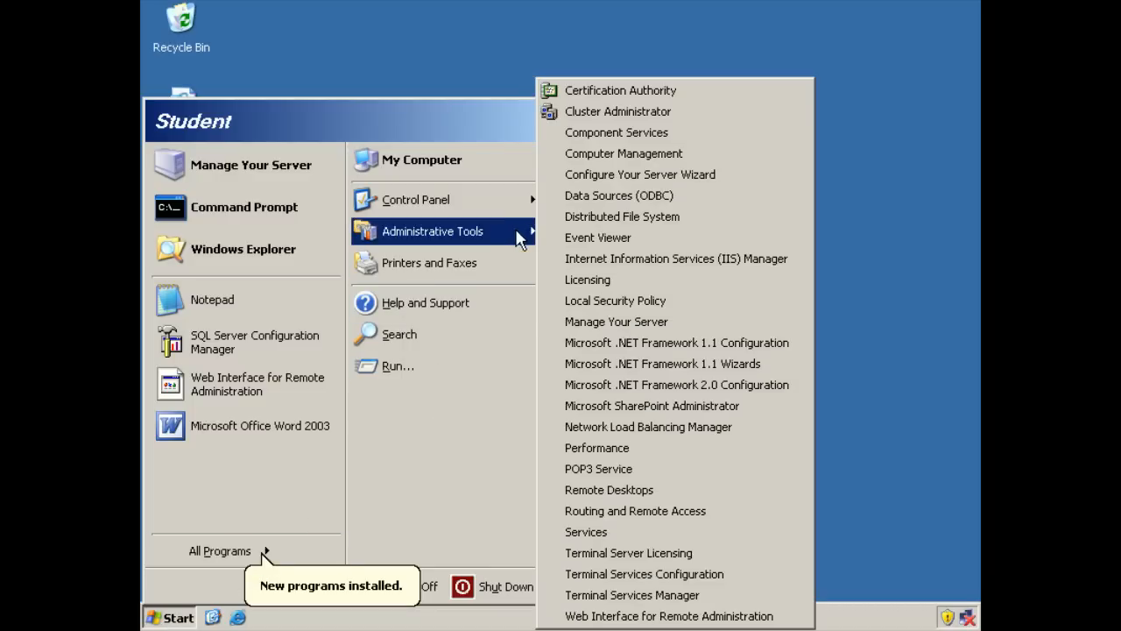
click(622, 260)
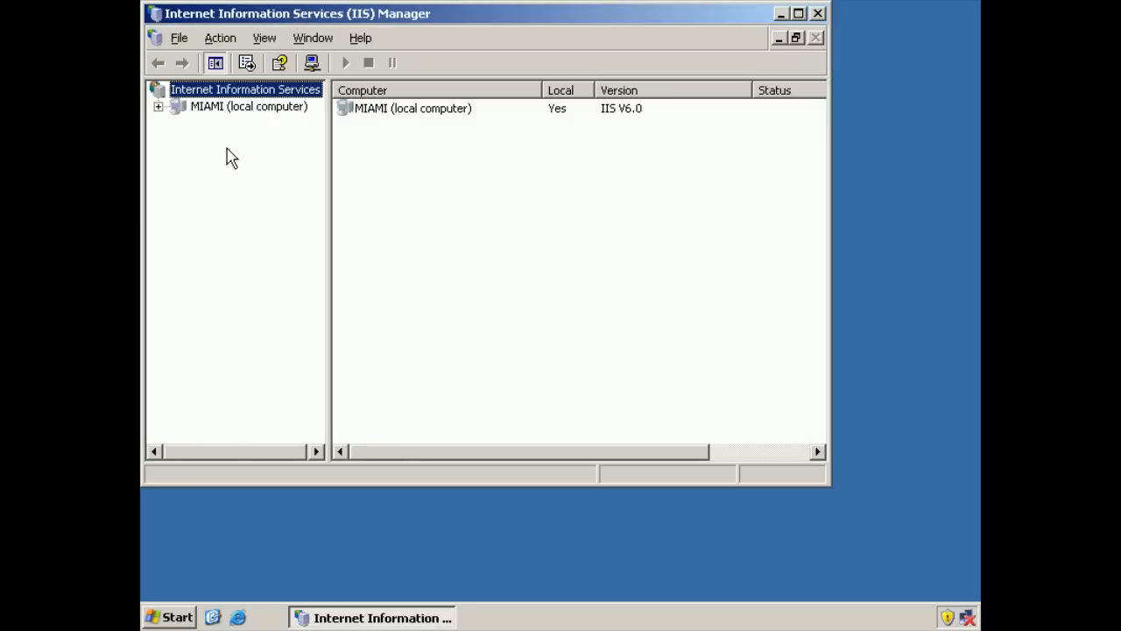
click(158, 106)
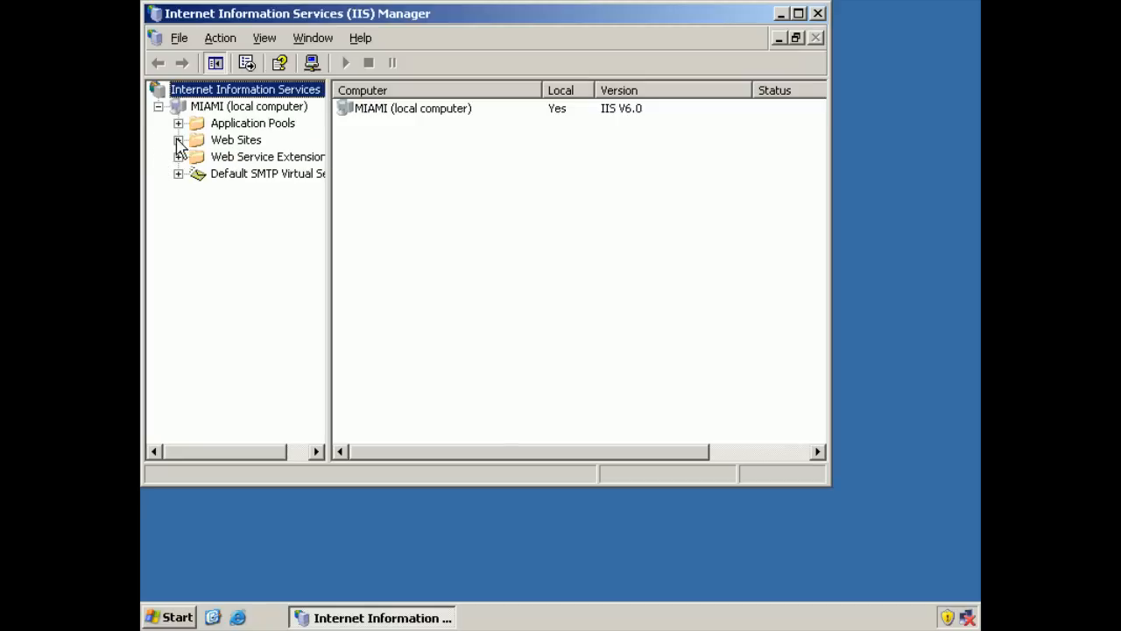
click(179, 140)
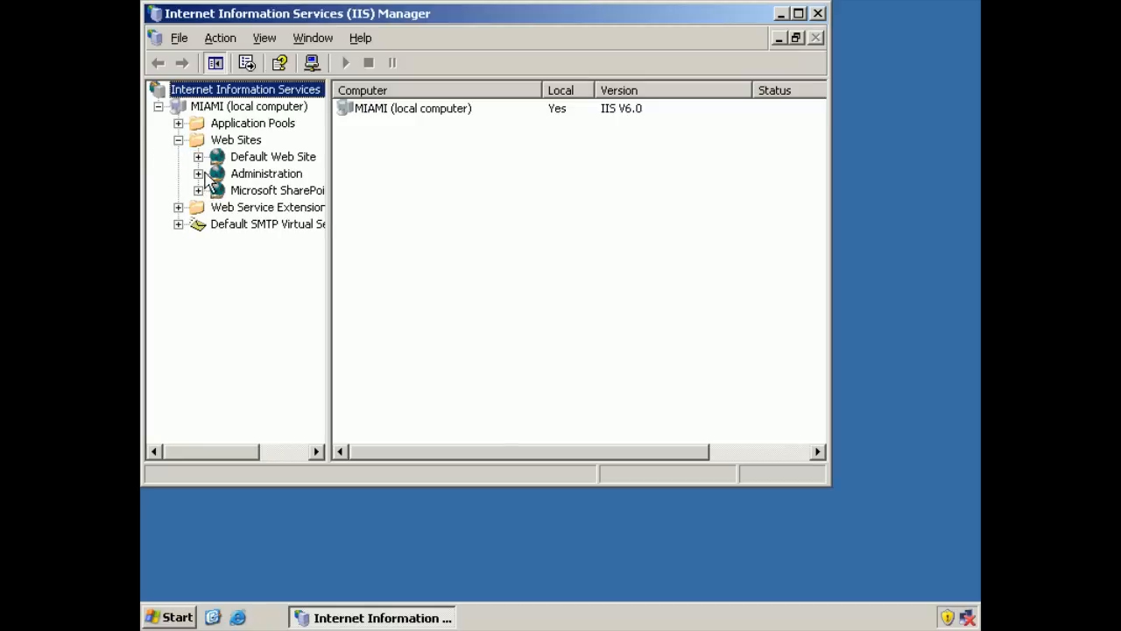
click(198, 157)
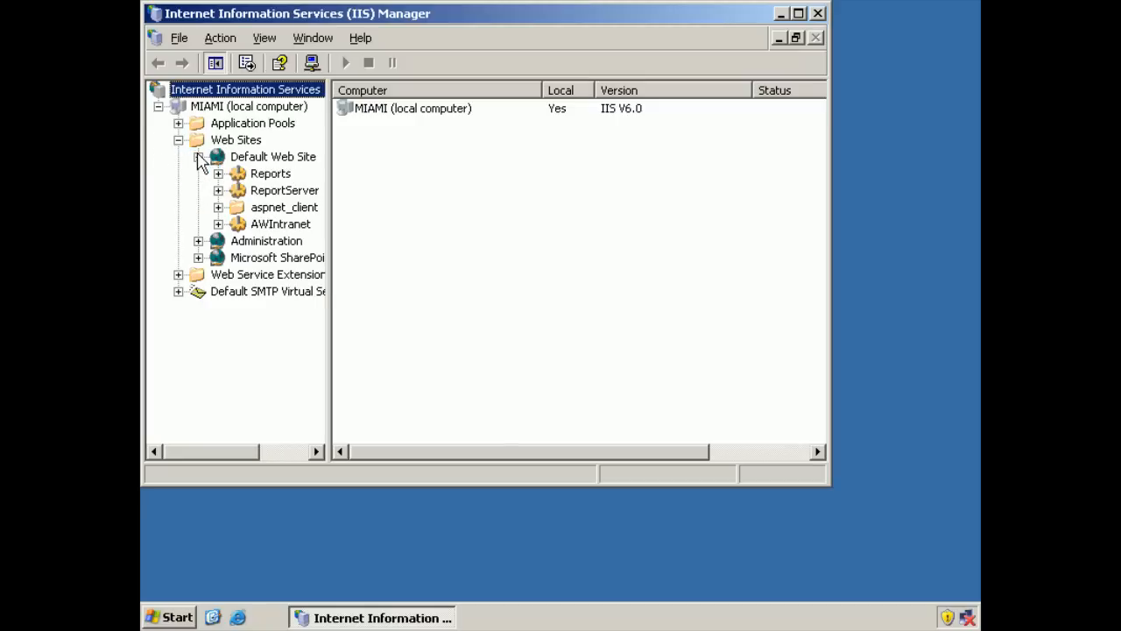
click(238, 225)
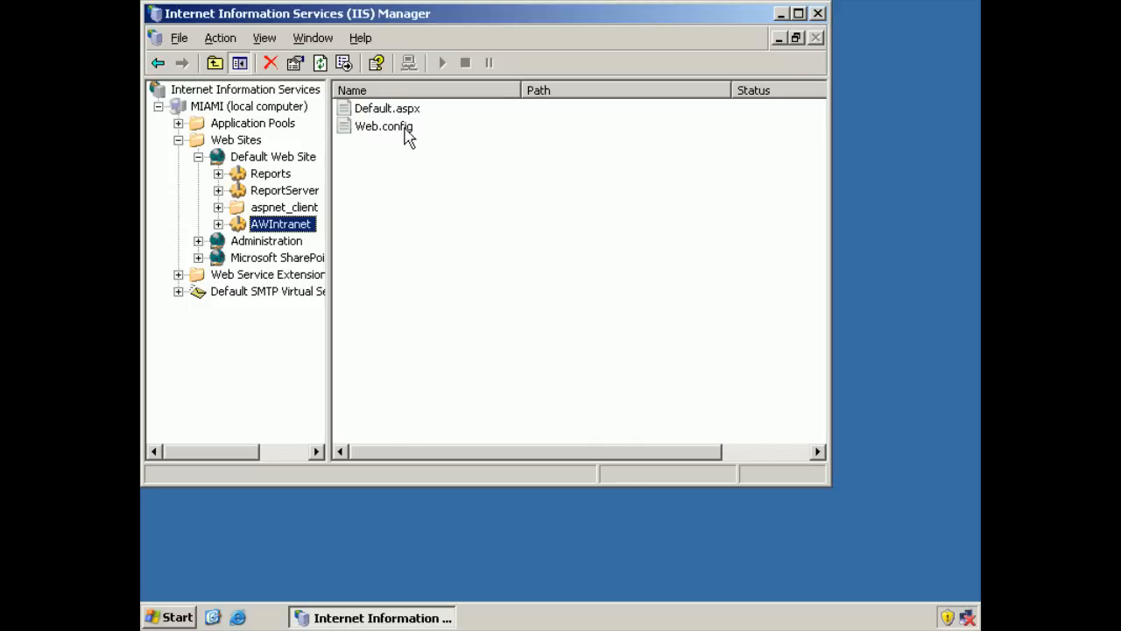
Try to view AWIntranet's Web.config file by browsing it from IIS Manager, and close the browser window
right_click(347, 128)
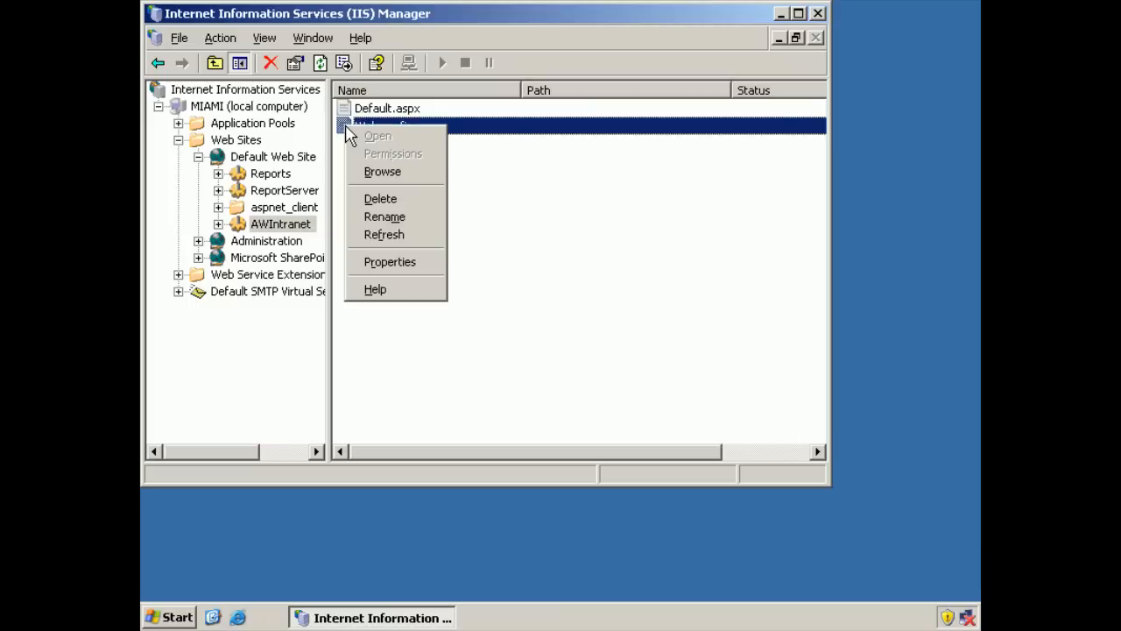
click(393, 175)
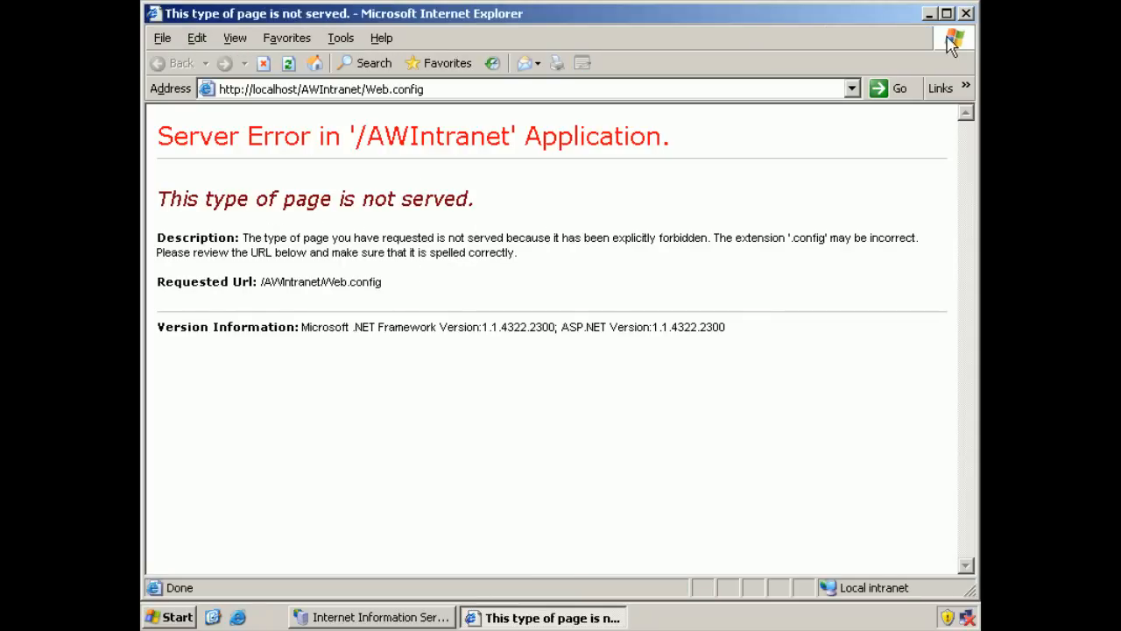
click(967, 14)
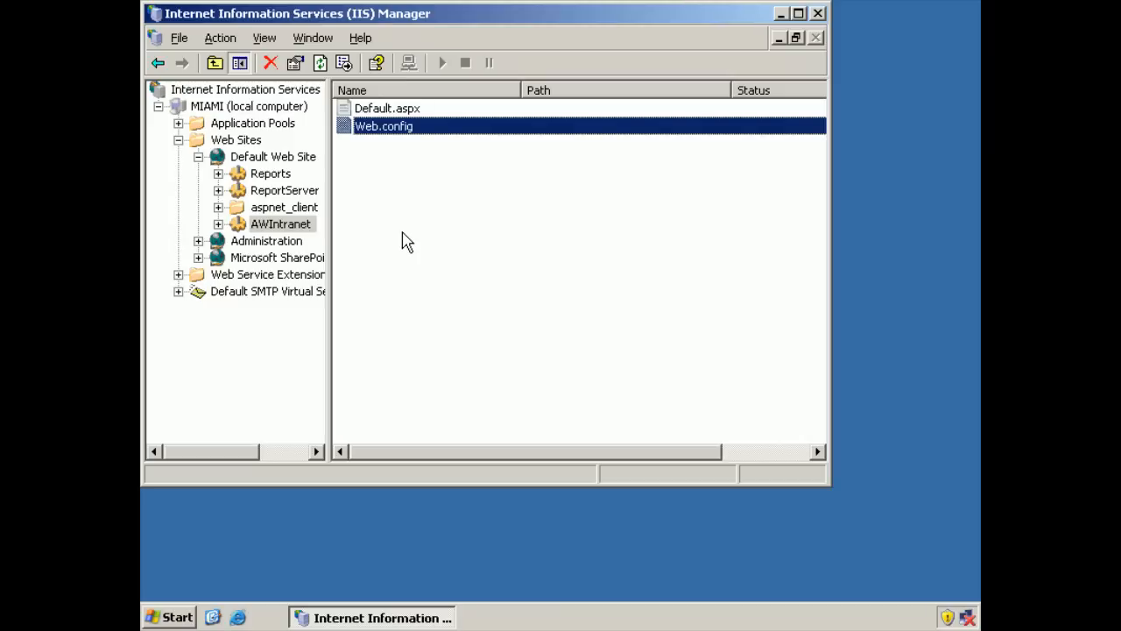
Inspect the file properties of Web.config in IIS Manager, cancel without changes and close IIS Manager
right_click(359, 131)
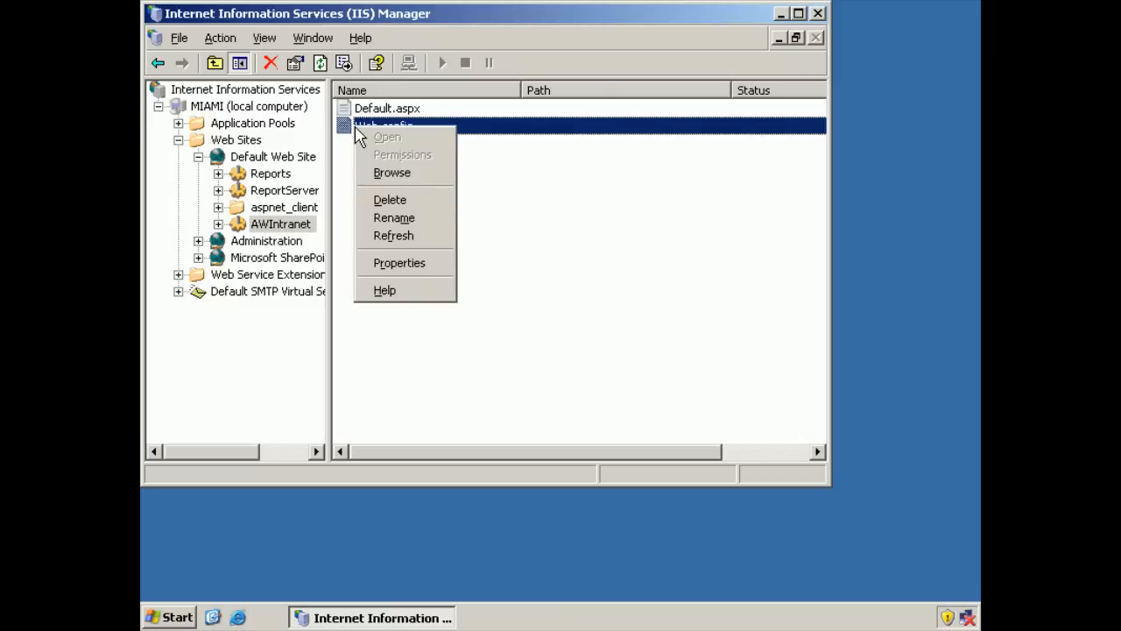
click(394, 263)
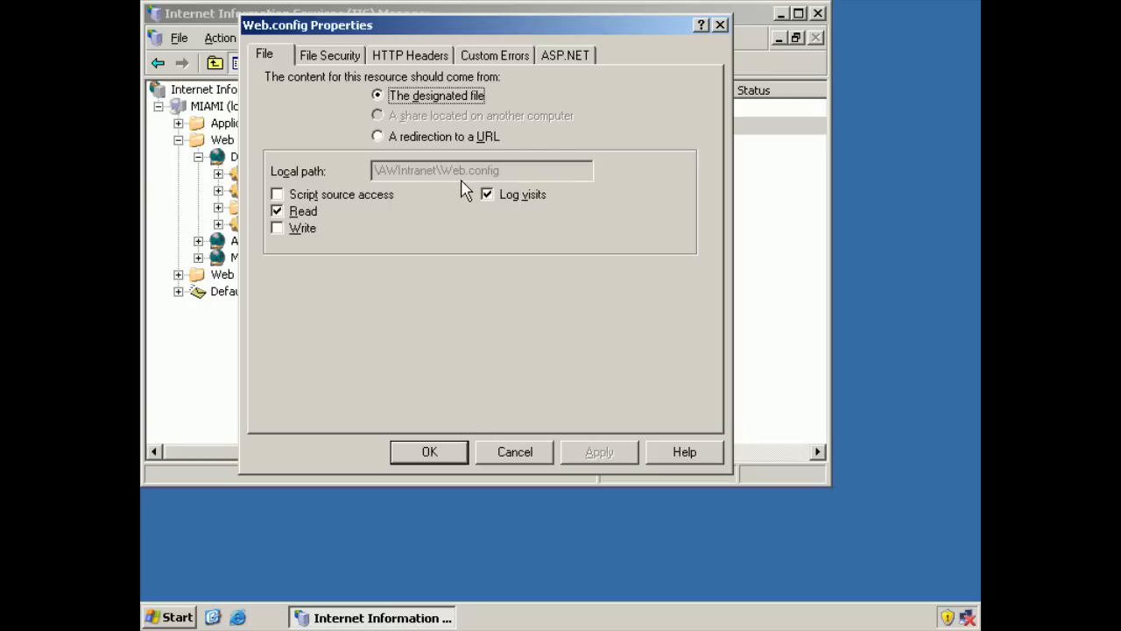
click(522, 459)
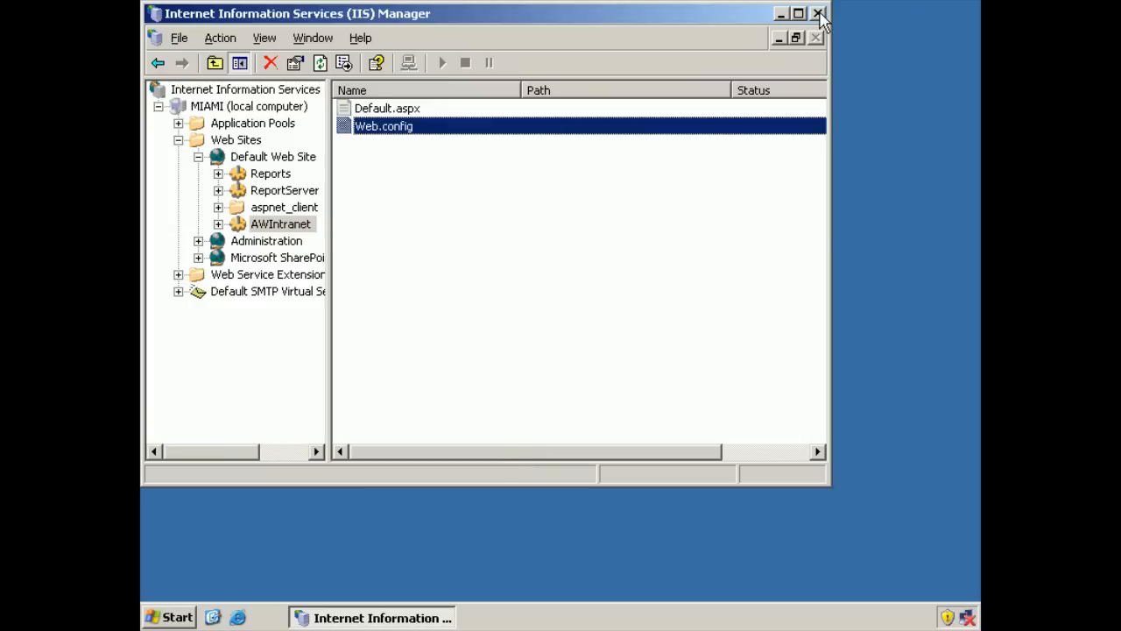
click(818, 14)
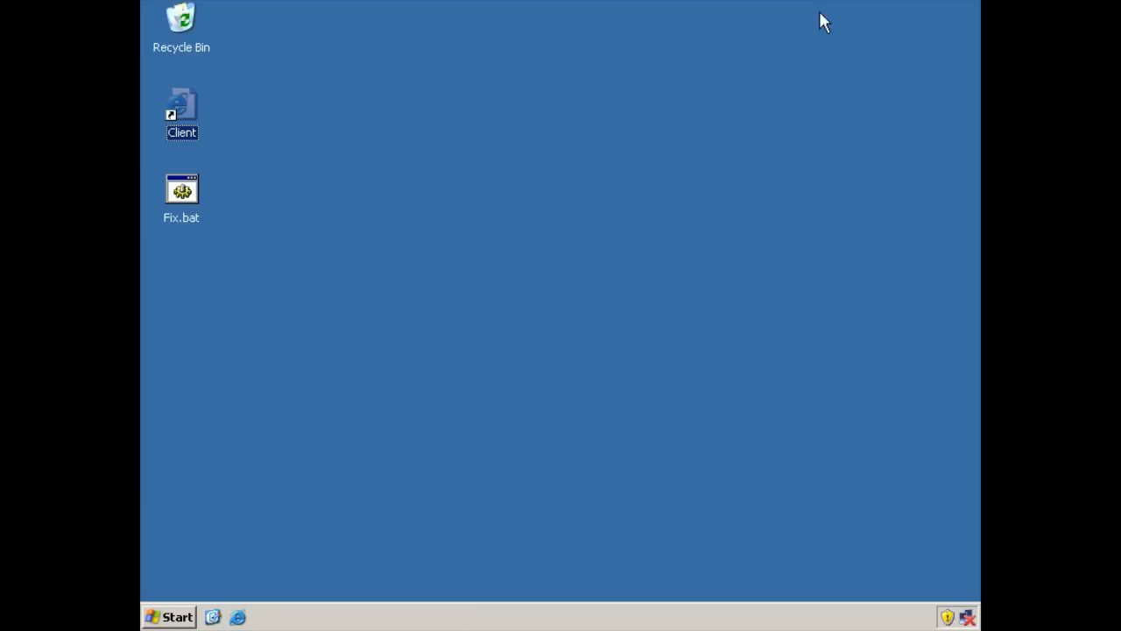
Open Windows Explorer and go to the folder C:\Inetpub\wwwroot\AWIntranet
click(175, 617)
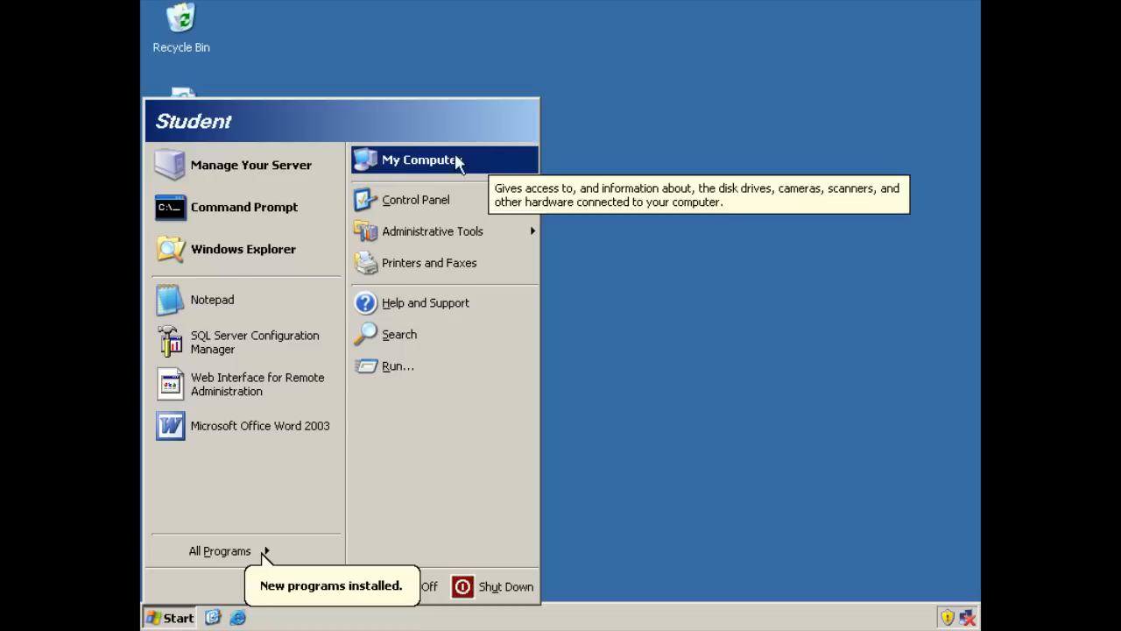
click(293, 253)
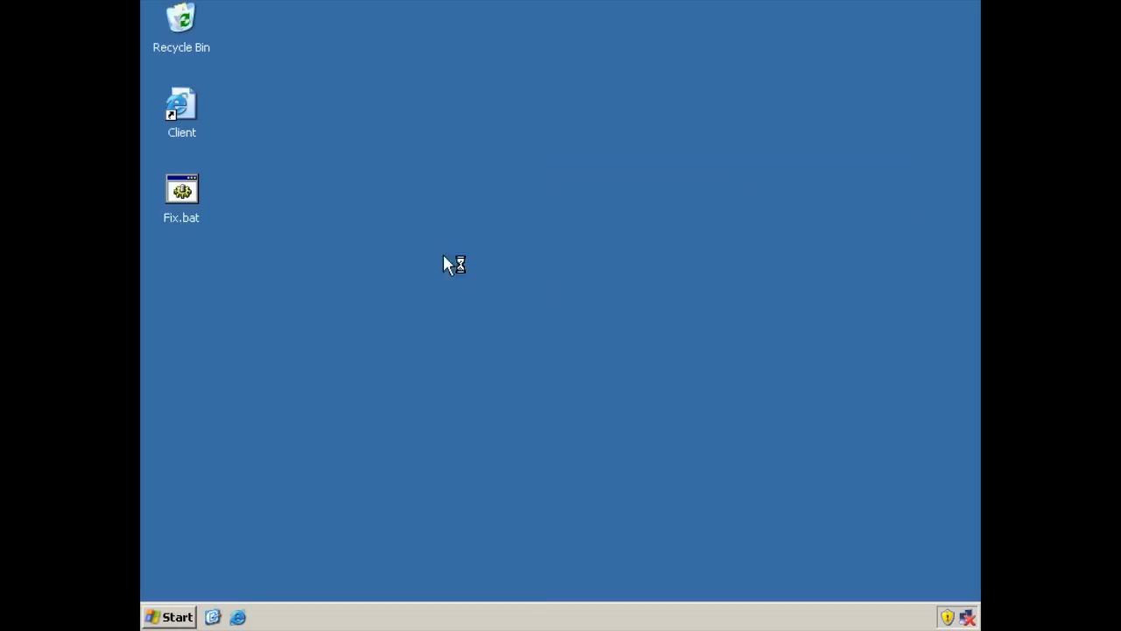
click(155, 204)
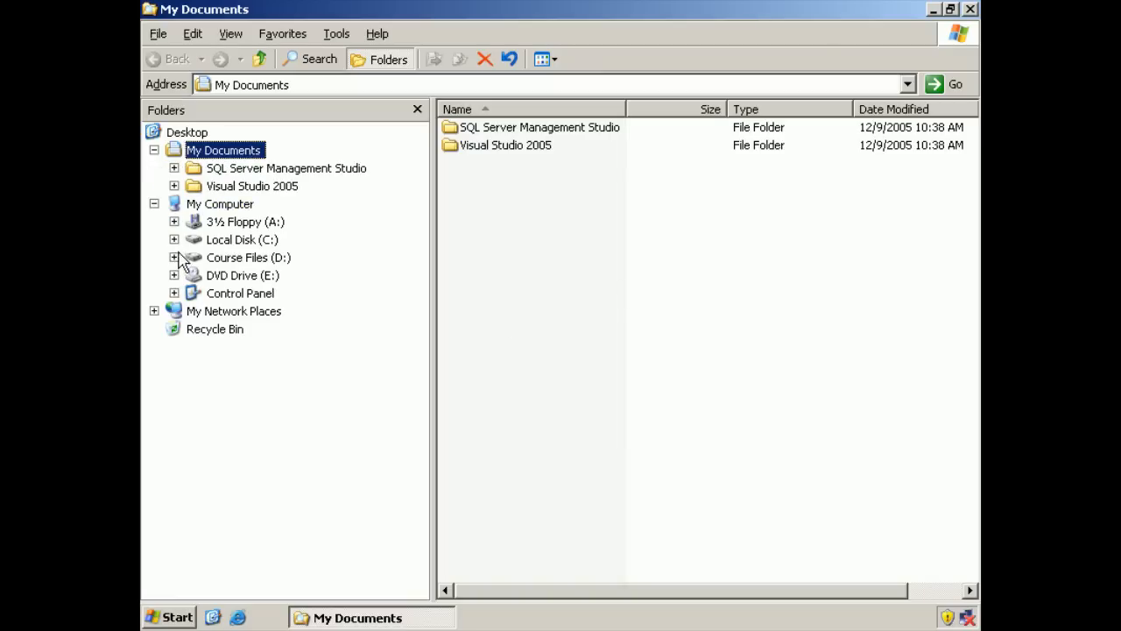
click(173, 239)
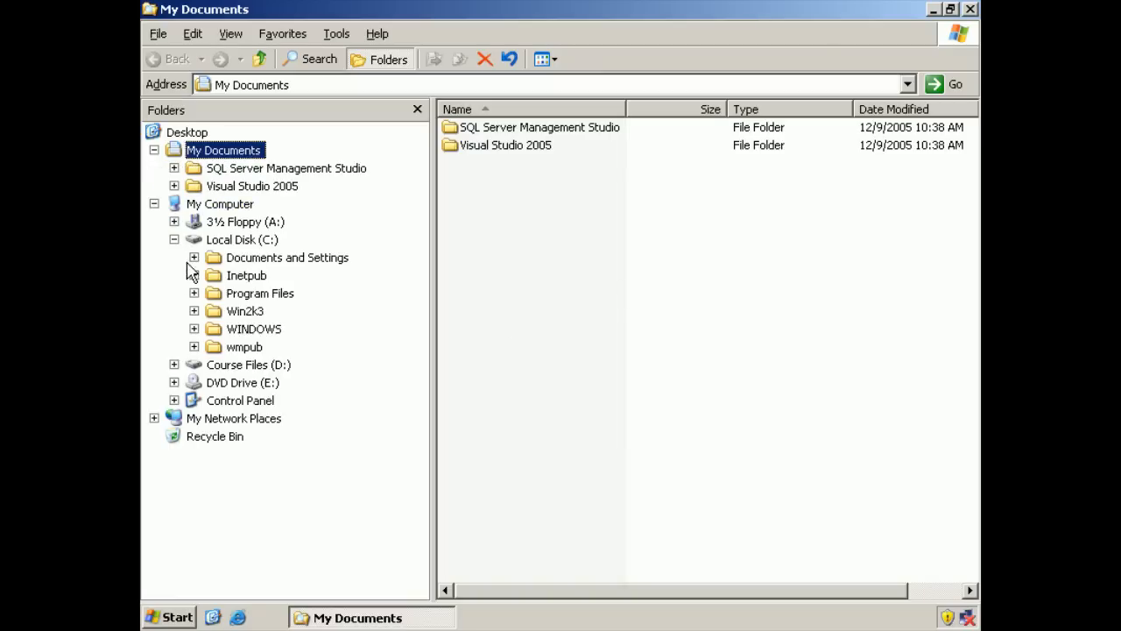
click(194, 275)
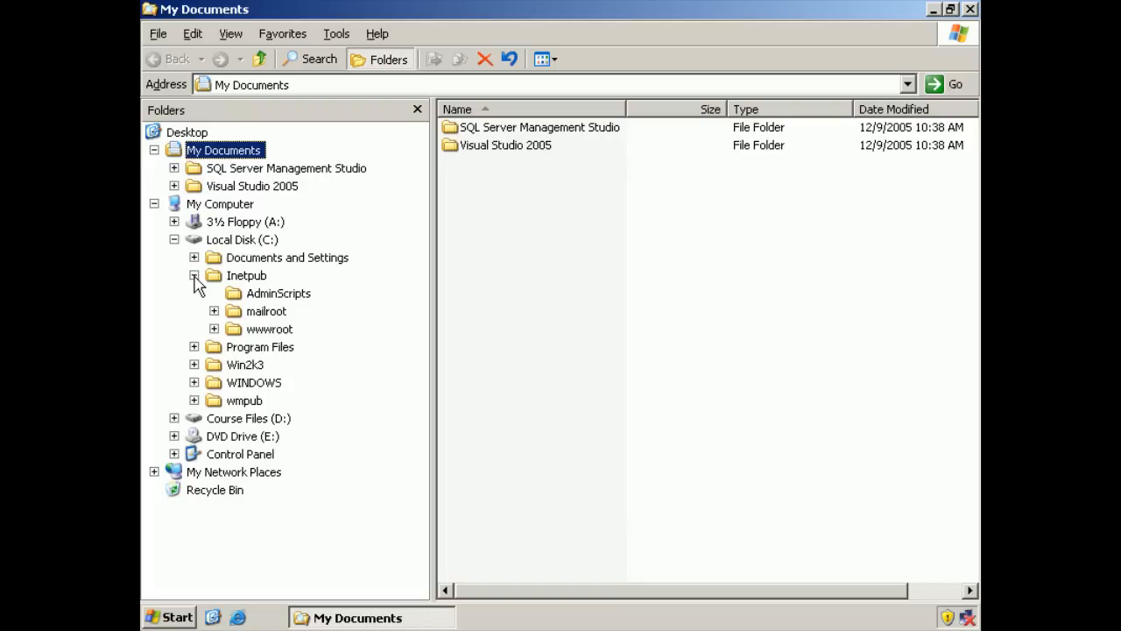
click(213, 329)
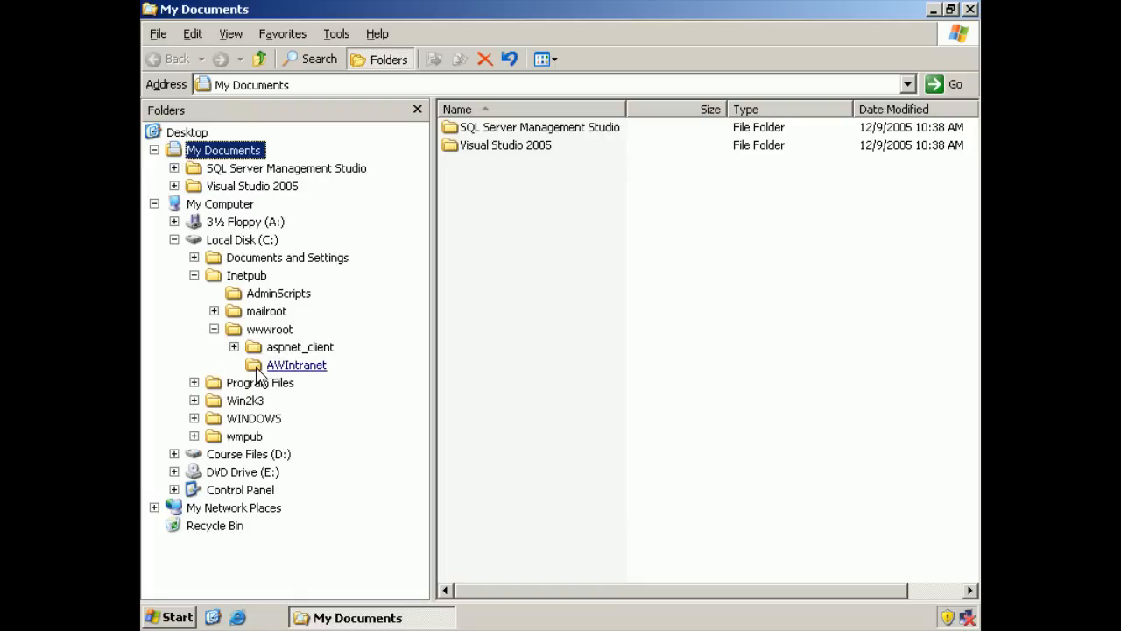
click(257, 371)
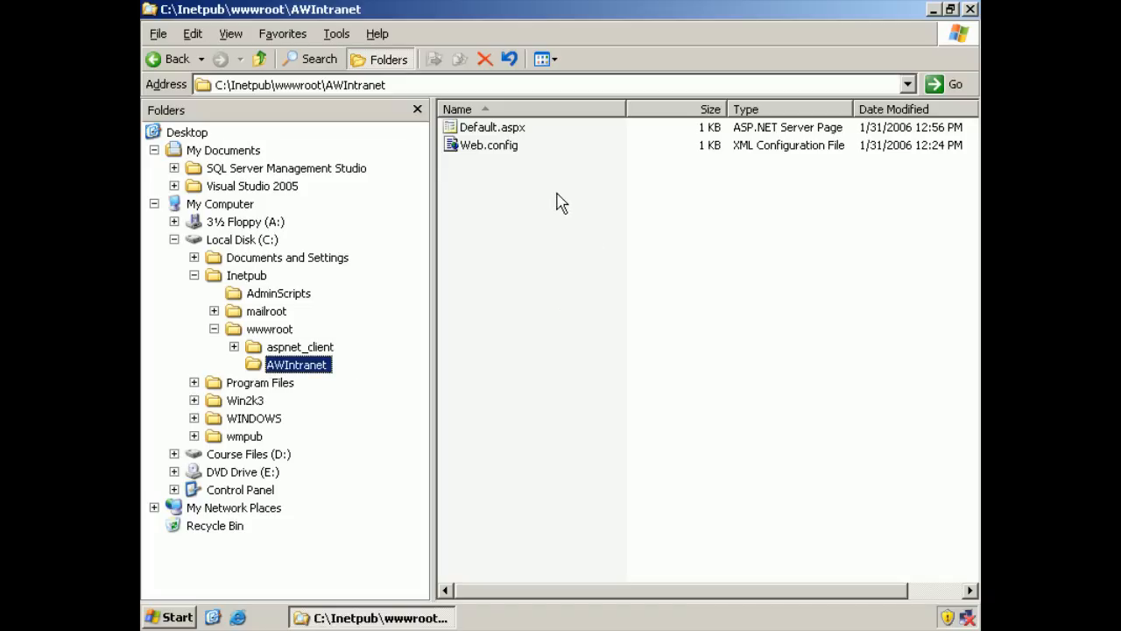
Open Web.config in Notepad to examine its authentication and identity impersonation settings, and close the file and the folder window
right_click(455, 152)
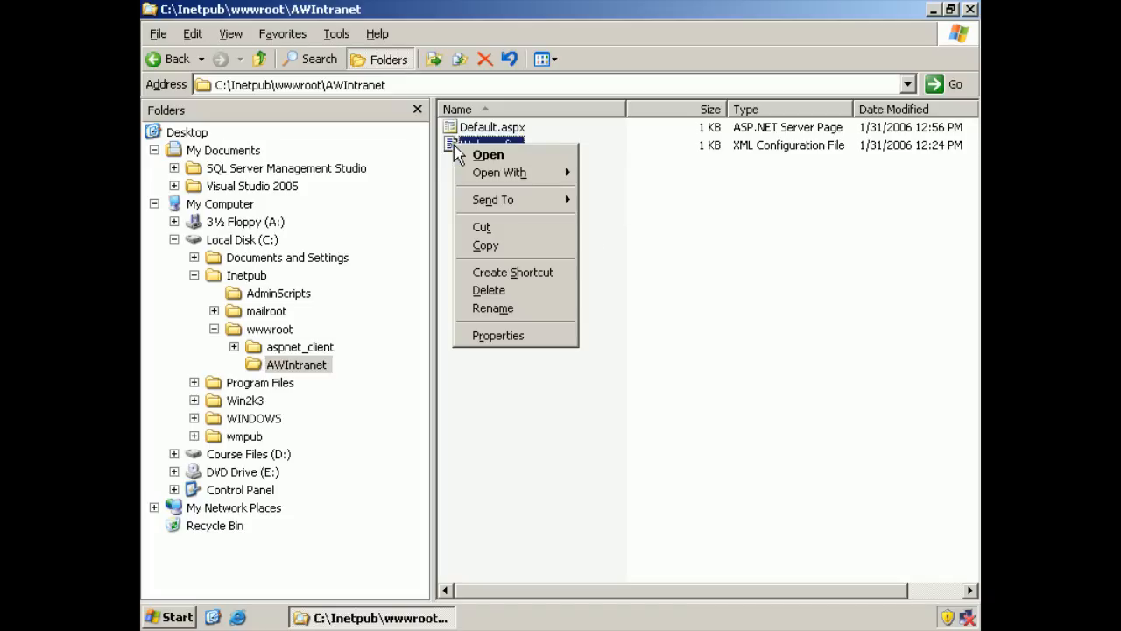
mouse_move(484, 173)
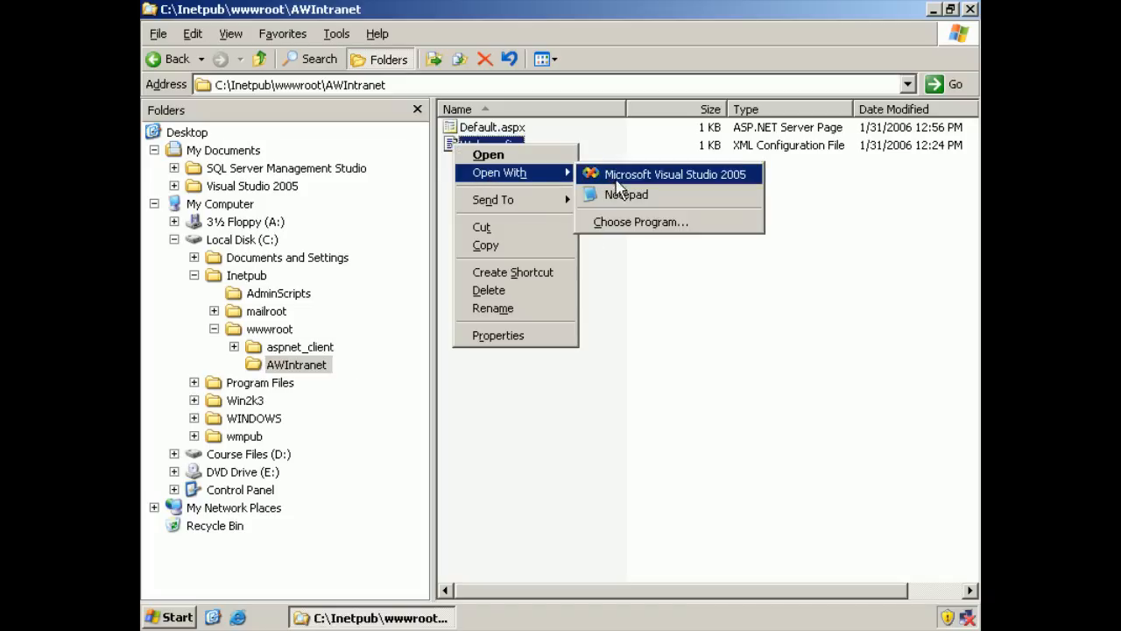
click(624, 195)
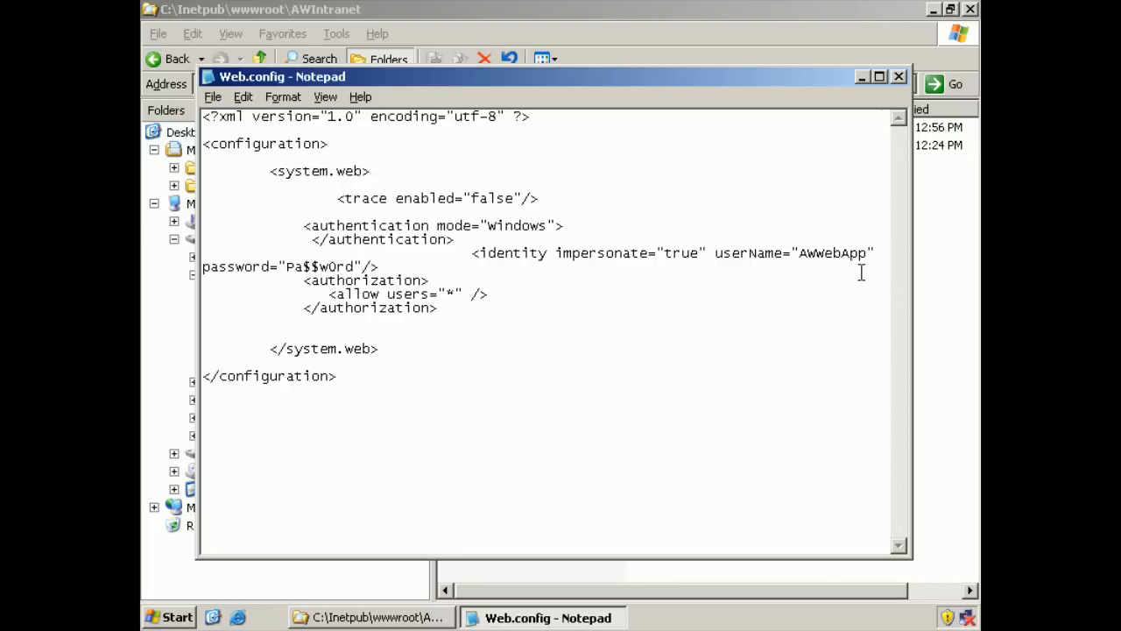
click(899, 77)
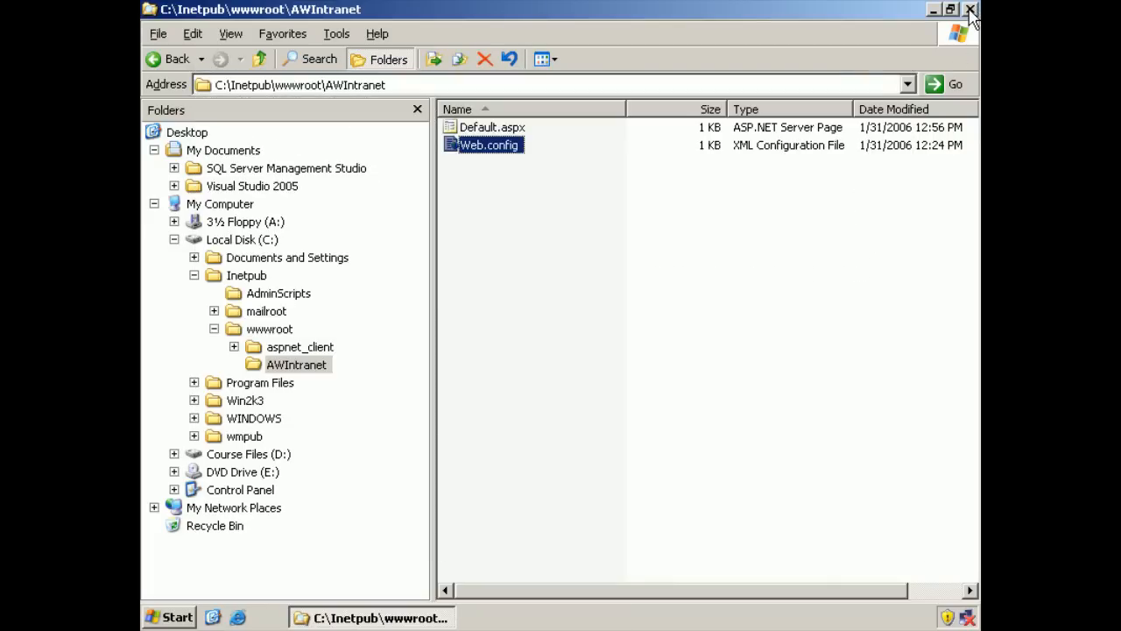
click(971, 10)
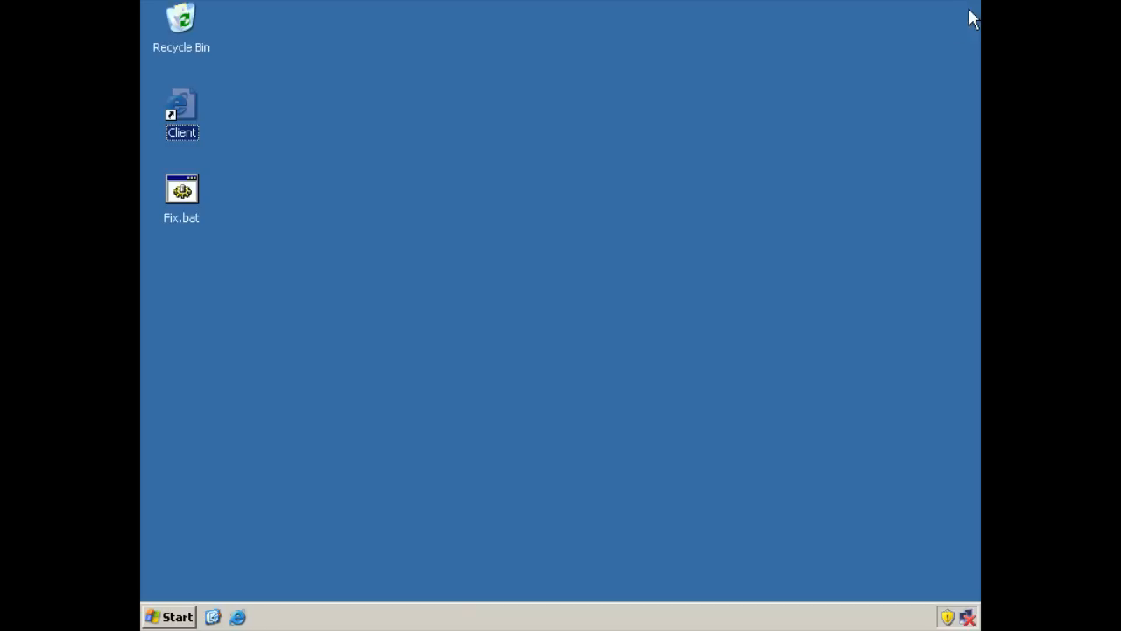
Review the sqlcmd login, user and permission commands in the desktop's Fix.bat, close the file and run it
right_click(187, 194)
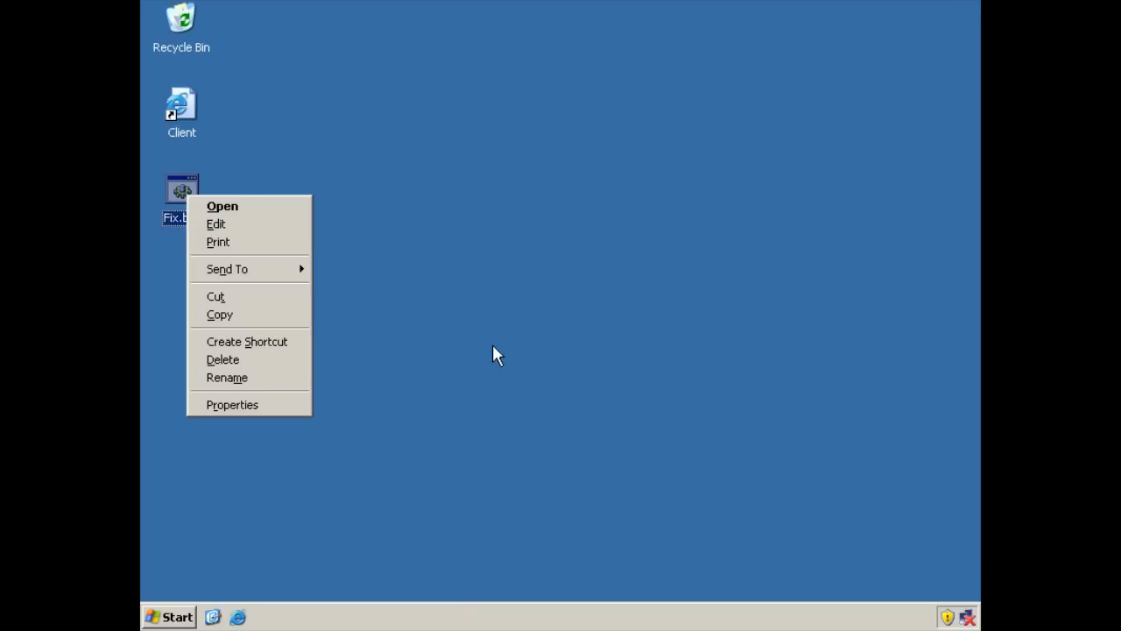
click(219, 226)
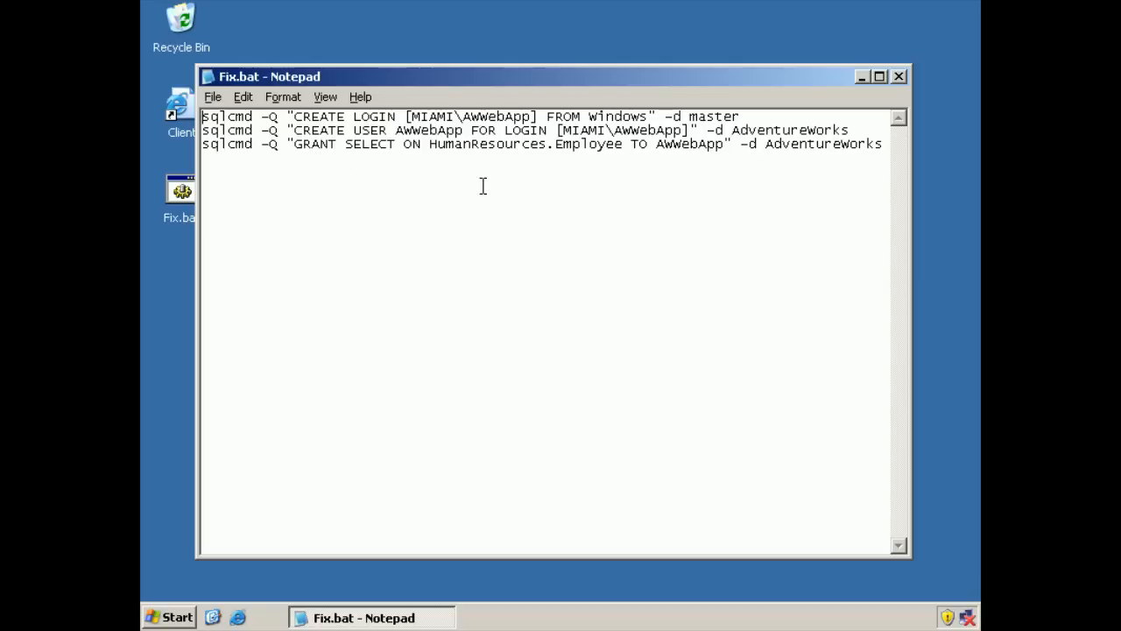
click(900, 78)
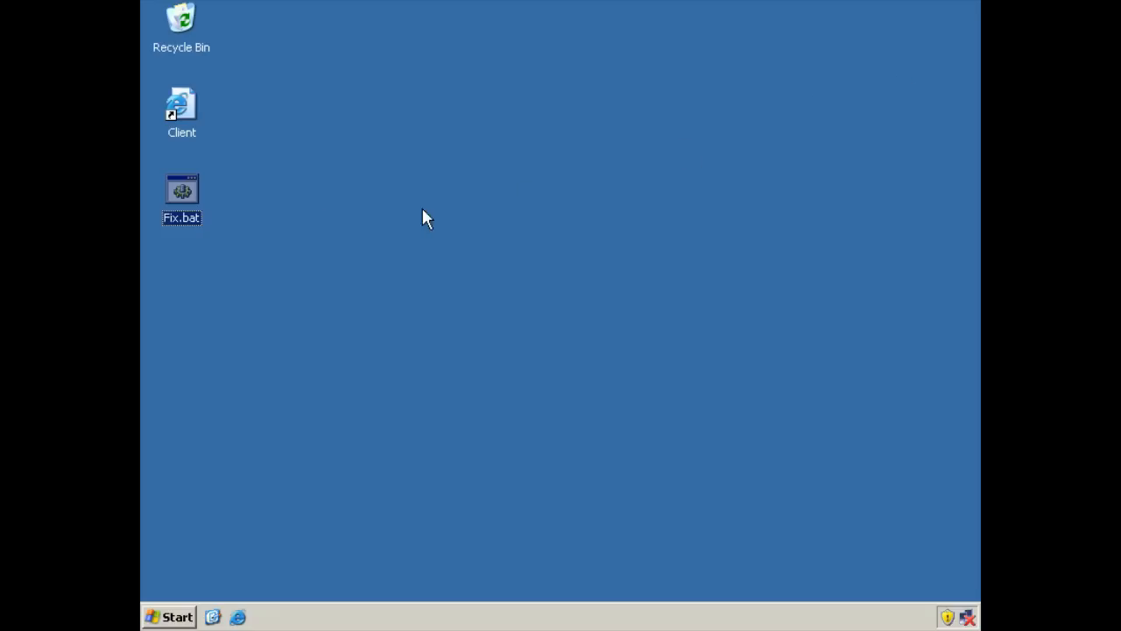
double_click(187, 189)
Open the intranet site from the Client desktop shortcut and check the employee list
click(175, 103)
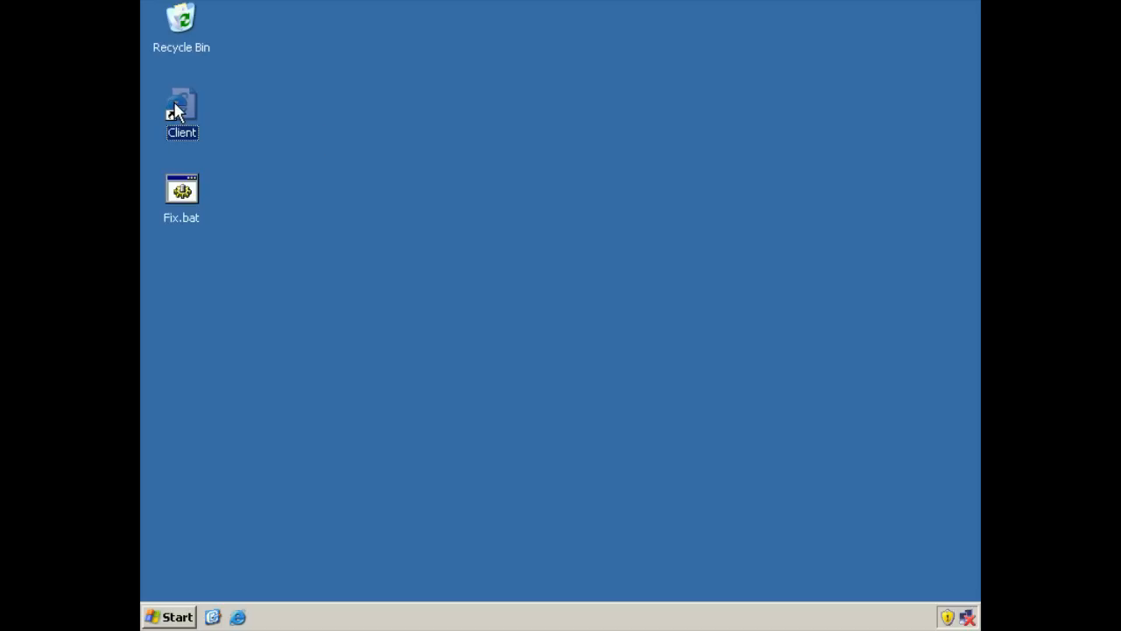
double_click(175, 108)
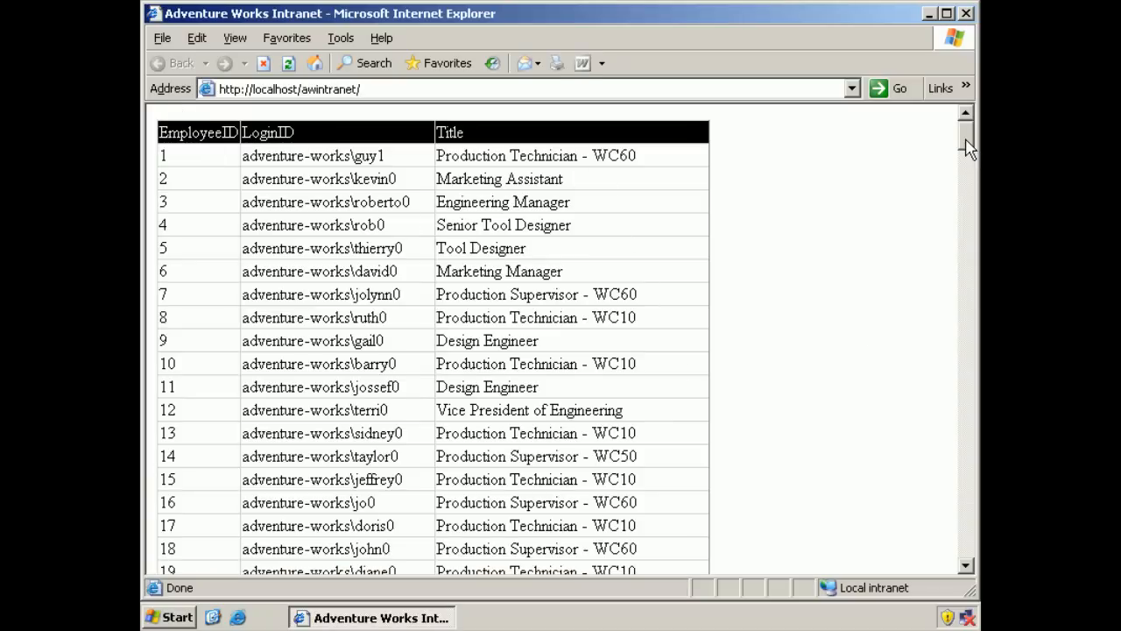
mouse_move(967, 147)
mouse_down()
mouse_move(966, 198)
mouse_move(964, 131)
mouse_up()
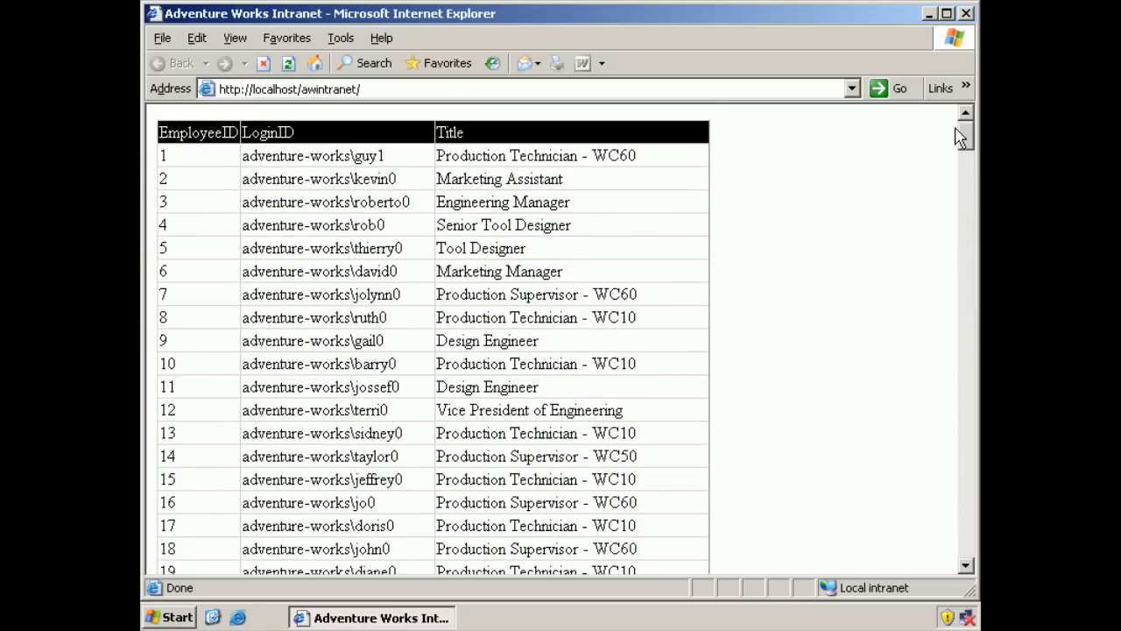